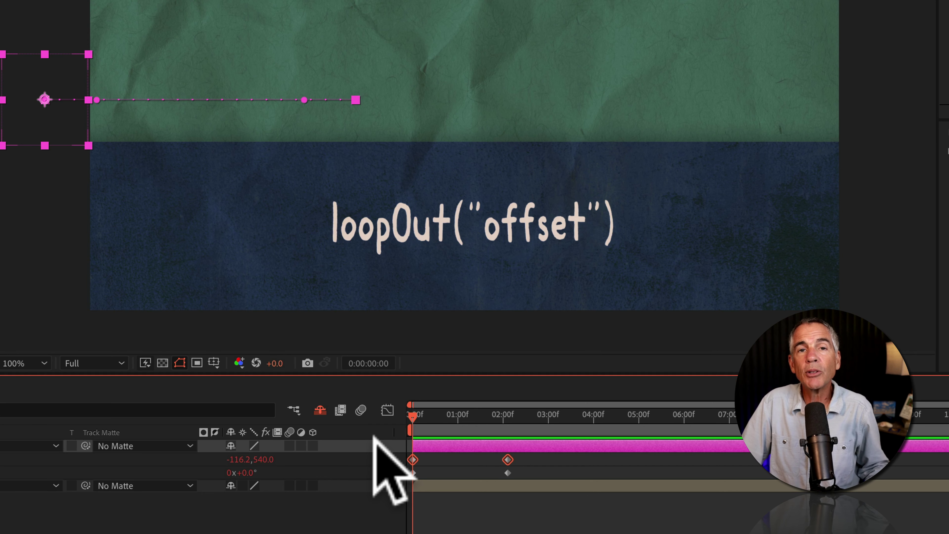
- Scrub through the yellow ball's arc, then move its second Position keyframe to 0:00:01:01
{"action": "left_click_drag", "start_coordinate": [411, 437], "coordinate": [507, 436]}
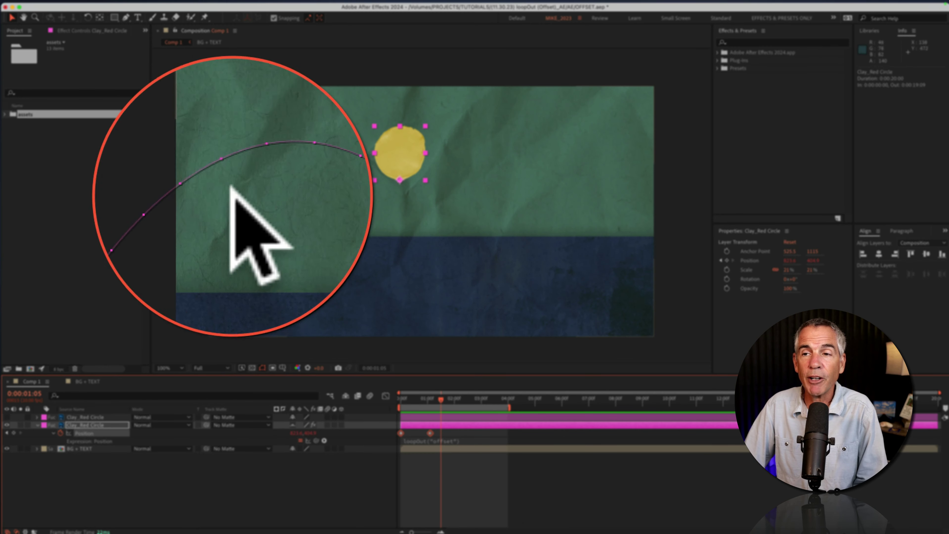
{"action": "left_click_drag", "start_coordinate": [440, 398], "coordinate": [402, 399]}
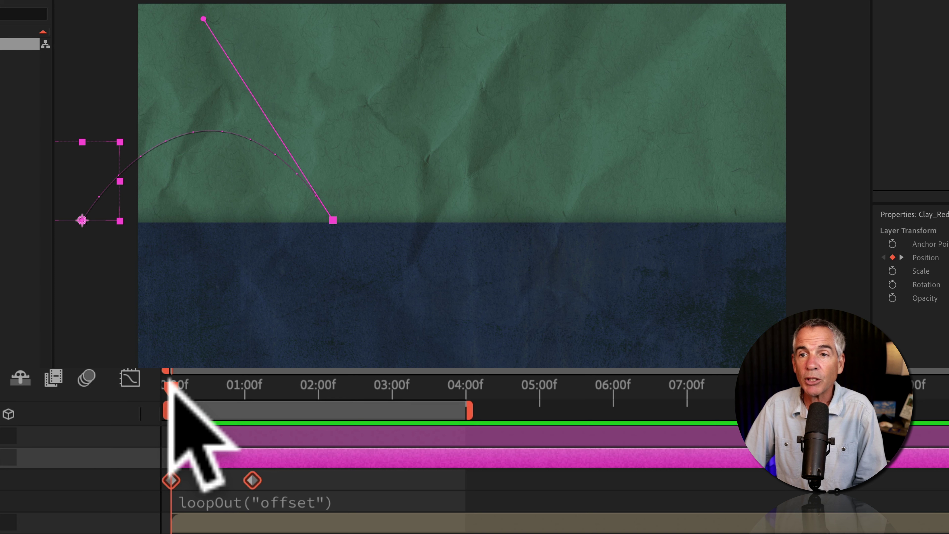
{"action": "left_click_drag", "start_coordinate": [169, 382], "coordinate": [251, 398]}
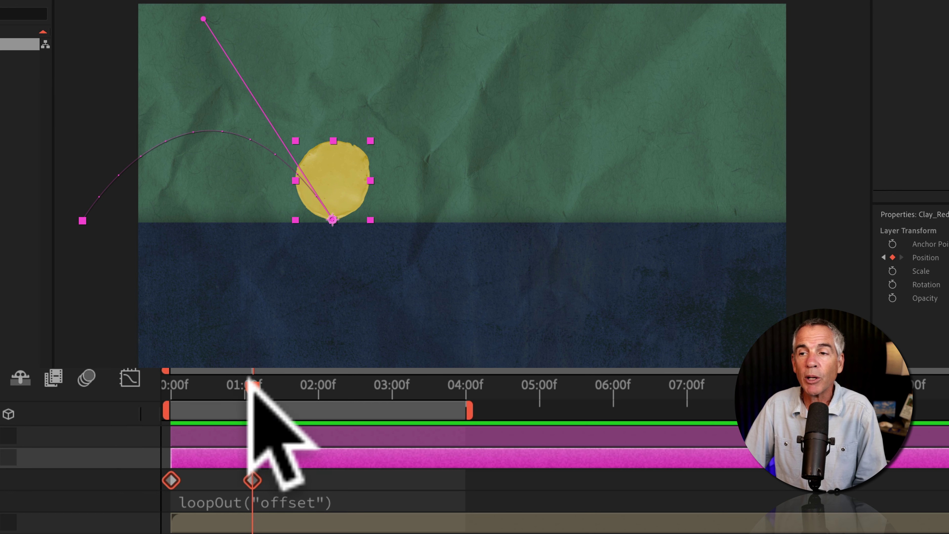
{"action": "left_click_drag", "start_coordinate": [251, 387], "coordinate": [333, 392]}
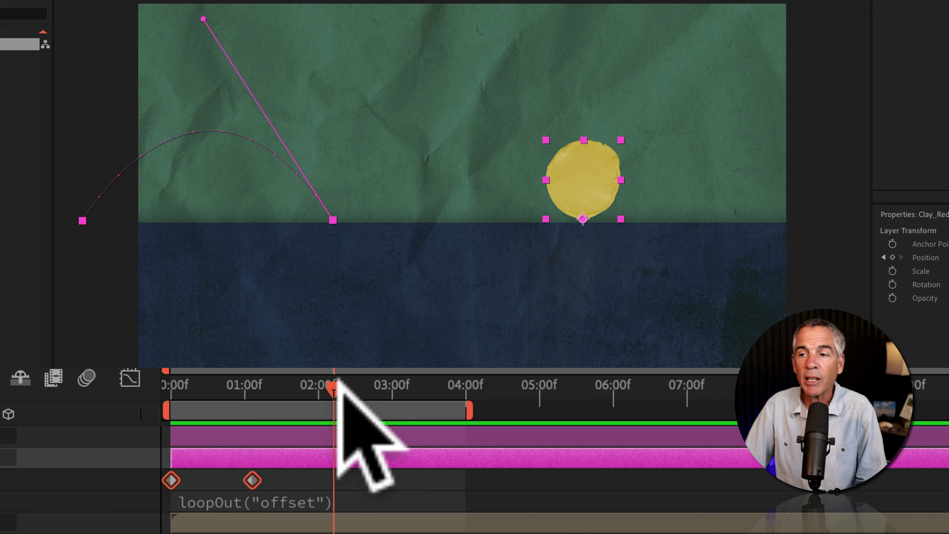
{"action": "left_click_drag", "start_coordinate": [333, 378], "coordinate": [425, 418]}
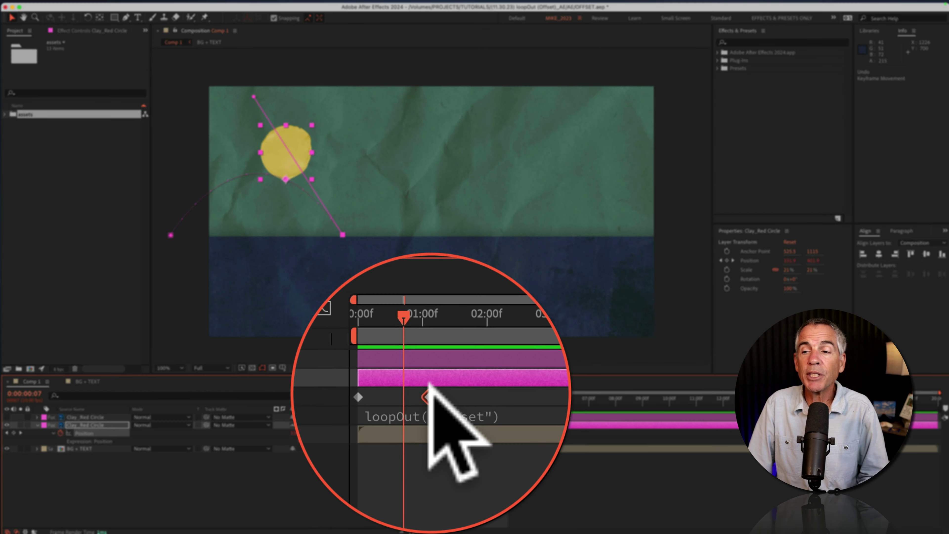
{"action": "left_click_drag", "start_coordinate": [430, 433], "coordinate": [408, 435]}
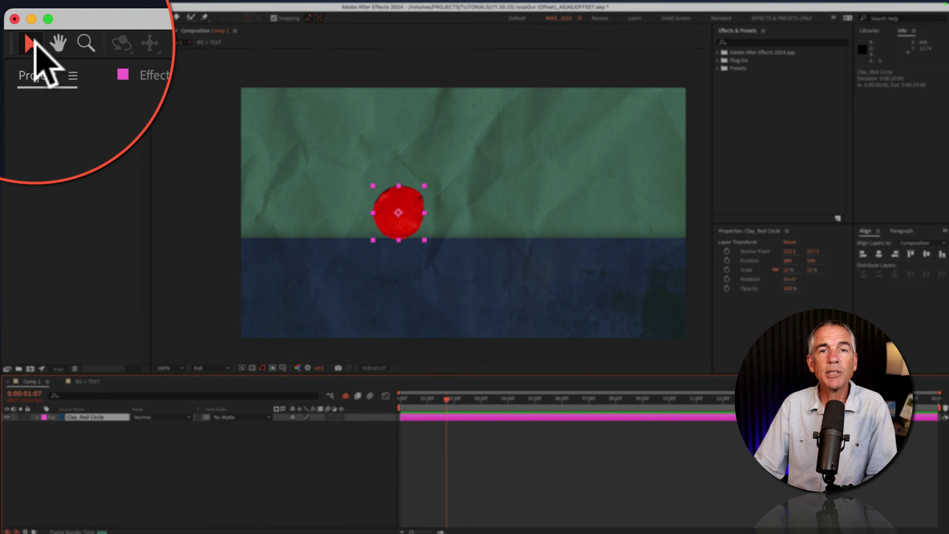
- Drag the red clay circle just off the left edge of frame to -138,540
{"action": "left_click_drag", "start_coordinate": [415, 225], "coordinate": [217, 216]}
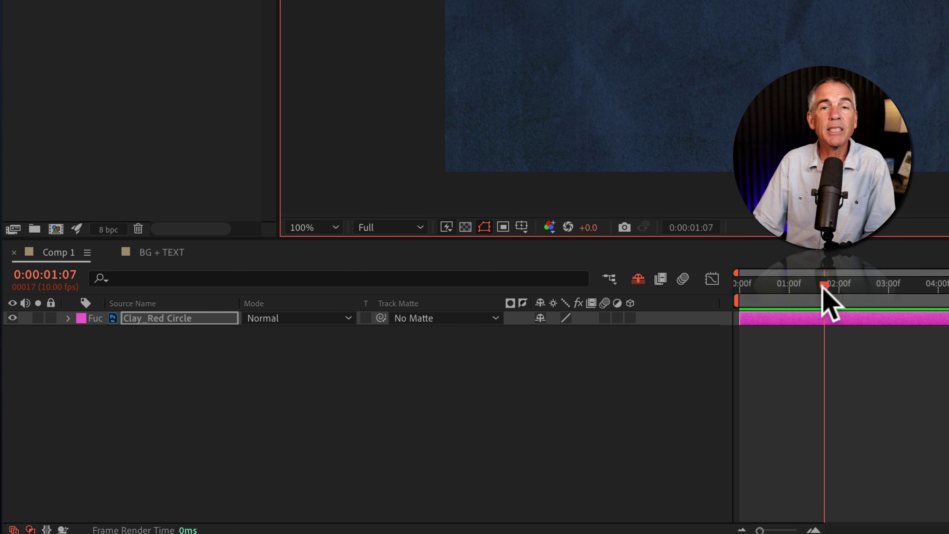
{"action": "left_click", "coordinate": [823, 289]}
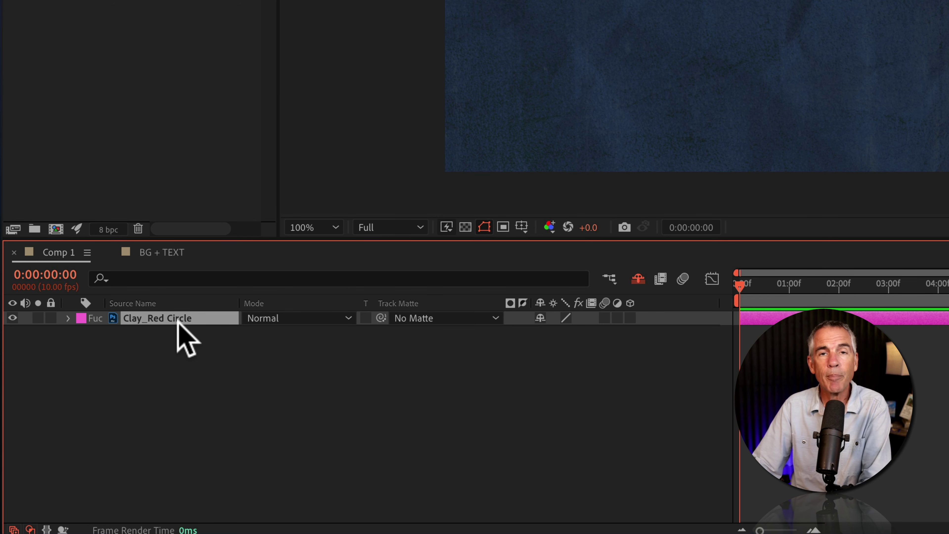
- Add 0:00 keyframes for Position (-138,540) and Rotation (0x+0.0°) on Clay_Red Circle
{"action": "key", "text": "p"}
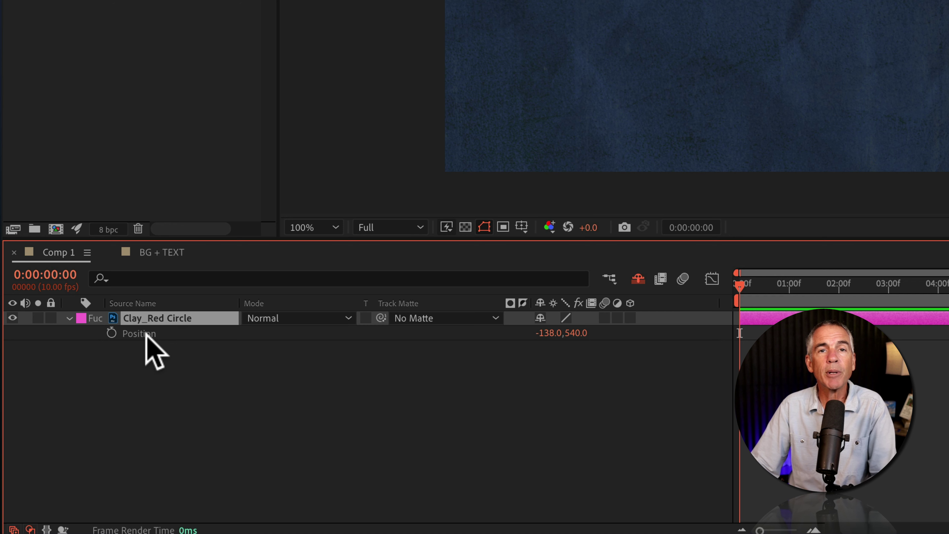
{"action": "key", "text": "shift"}
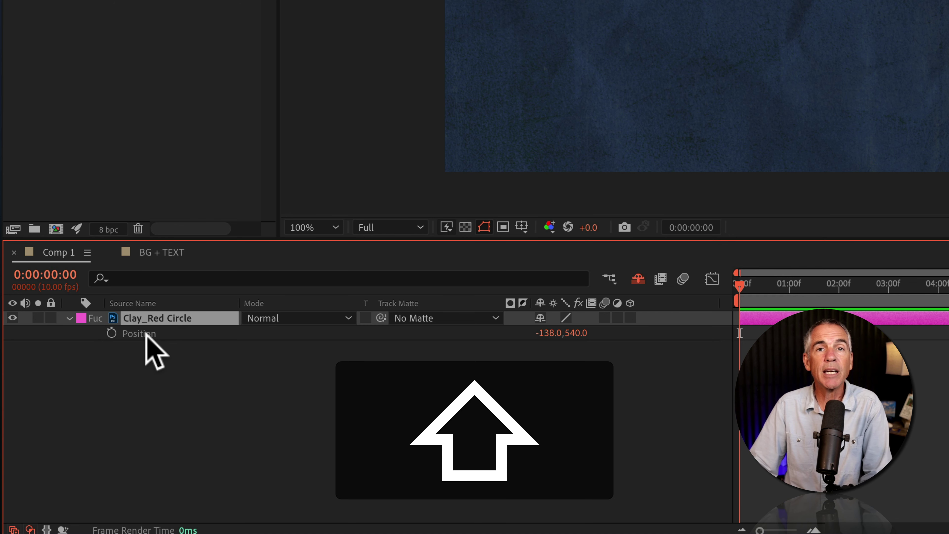
{"action": "key", "text": "shift+r"}
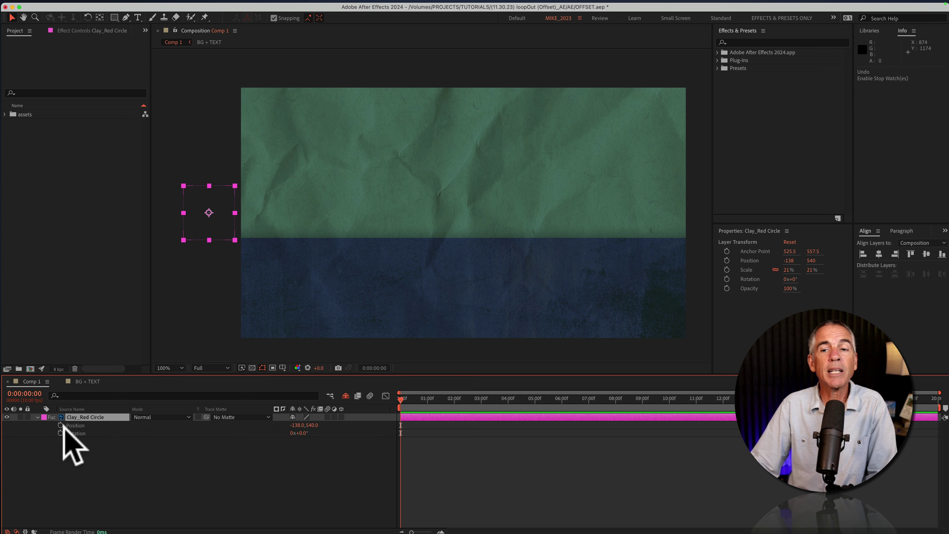
{"action": "left_click", "coordinate": [60, 425]}
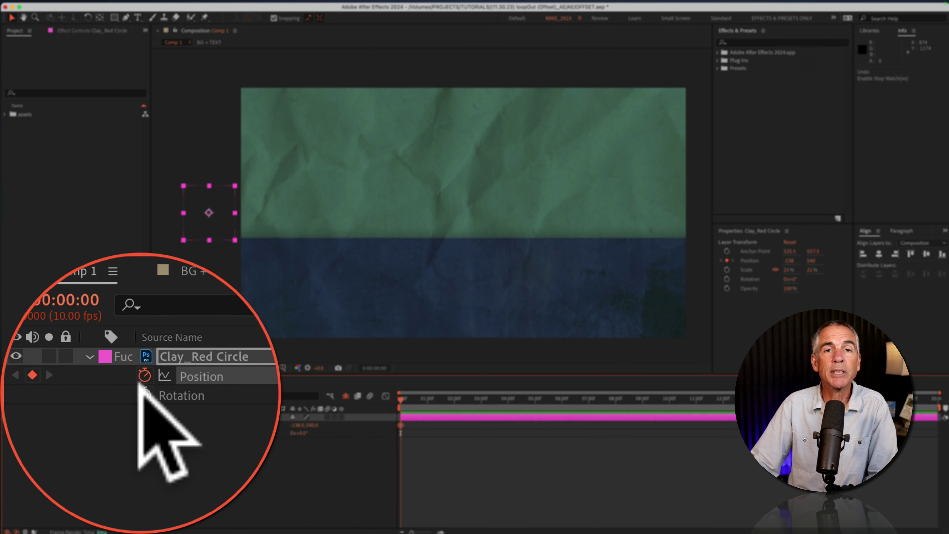
{"action": "left_click", "coordinate": [61, 433]}
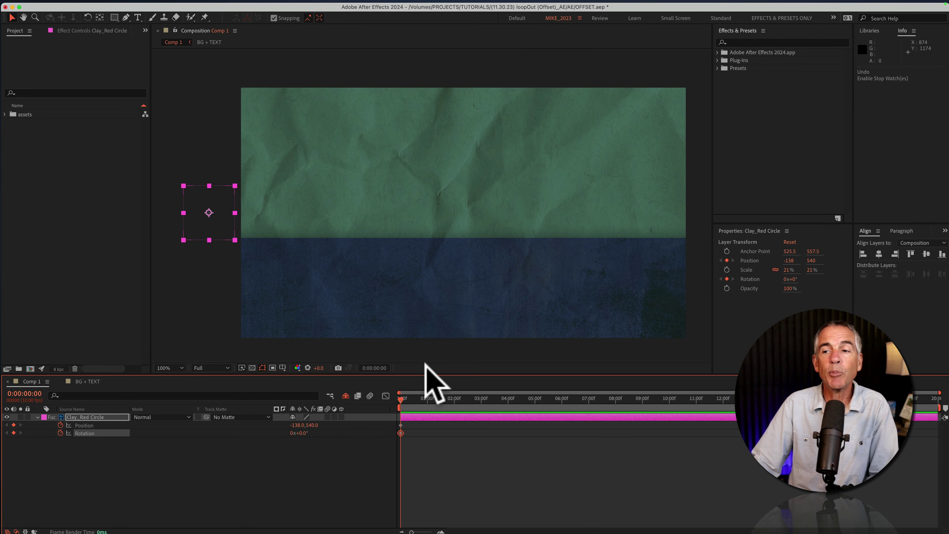
- At 2:00, key Position at 628,540 and Rotation at 1x+0.0°, then scrub to preview the roll
{"action": "left_click", "coordinate": [454, 402]}
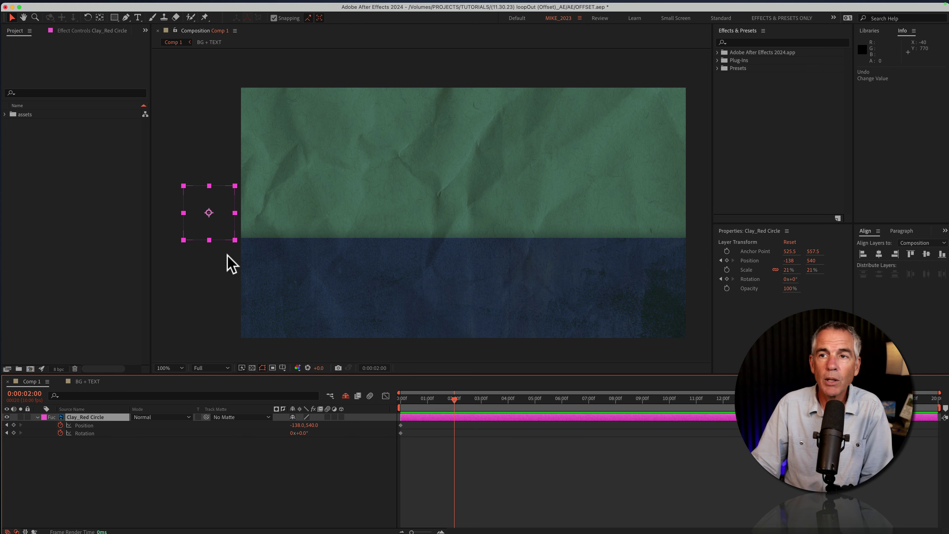
{"action": "left_click_drag", "start_coordinate": [195, 202], "coordinate": [369, 188]}
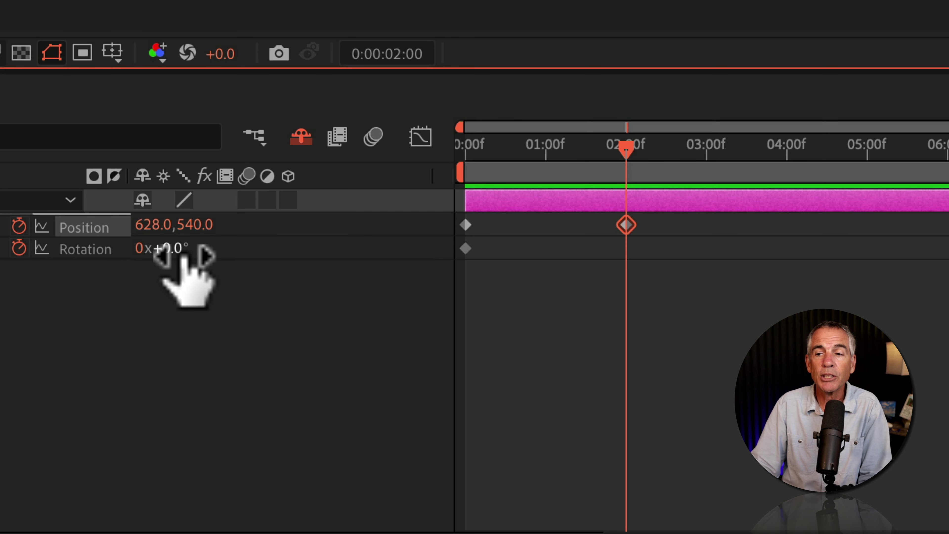
{"action": "left_click", "coordinate": [143, 249]}
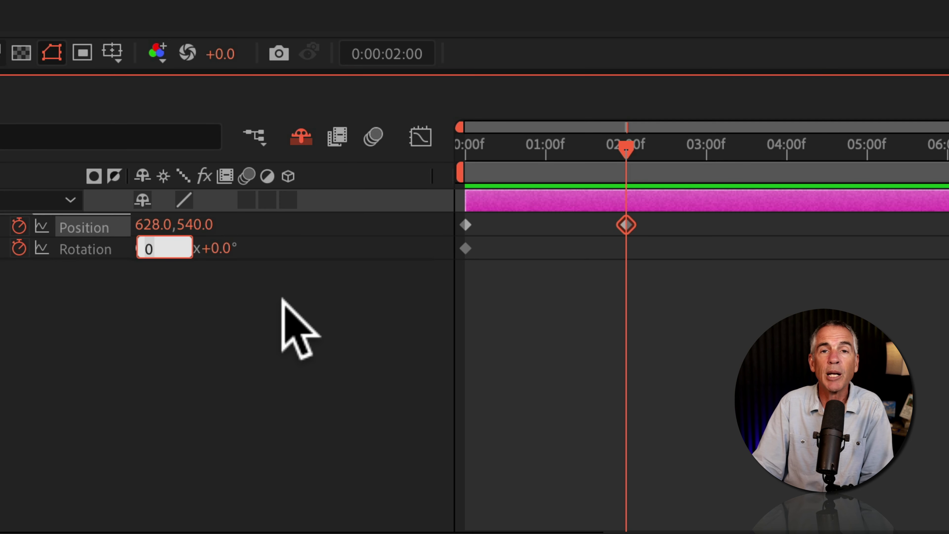
{"action": "type", "text": "1"}
{"action": "left_click", "coordinate": [239, 374]}
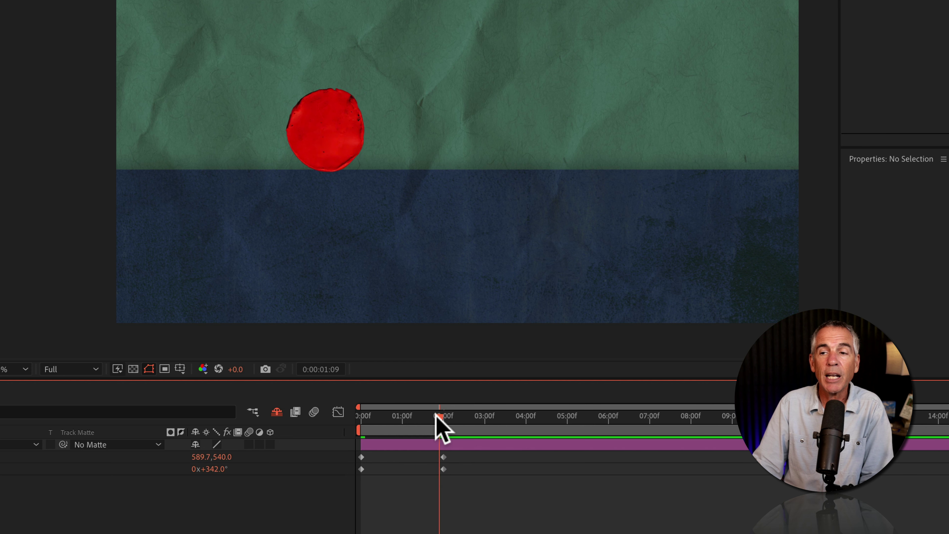
{"action": "left_click_drag", "start_coordinate": [626, 149], "coordinate": [399, 166]}
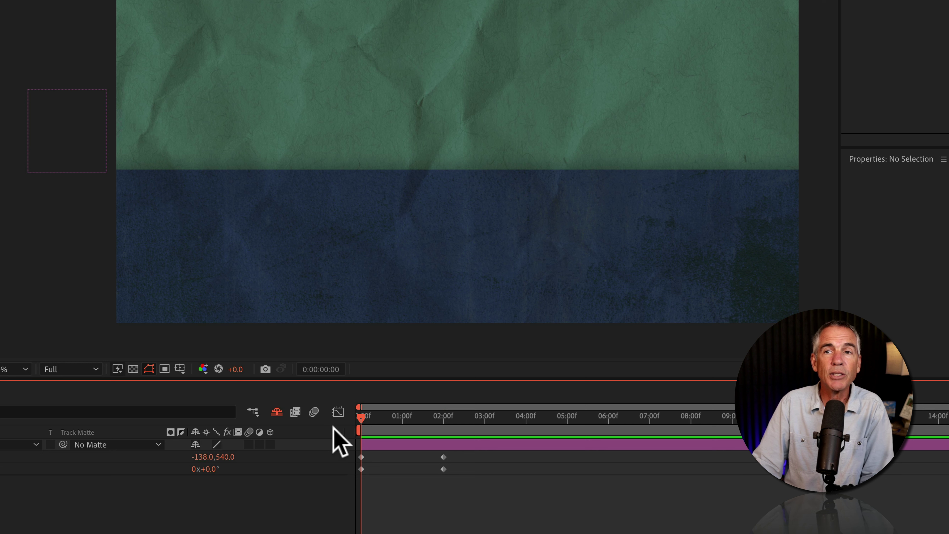
{"action": "left_click_drag", "start_coordinate": [356, 426], "coordinate": [439, 427]}
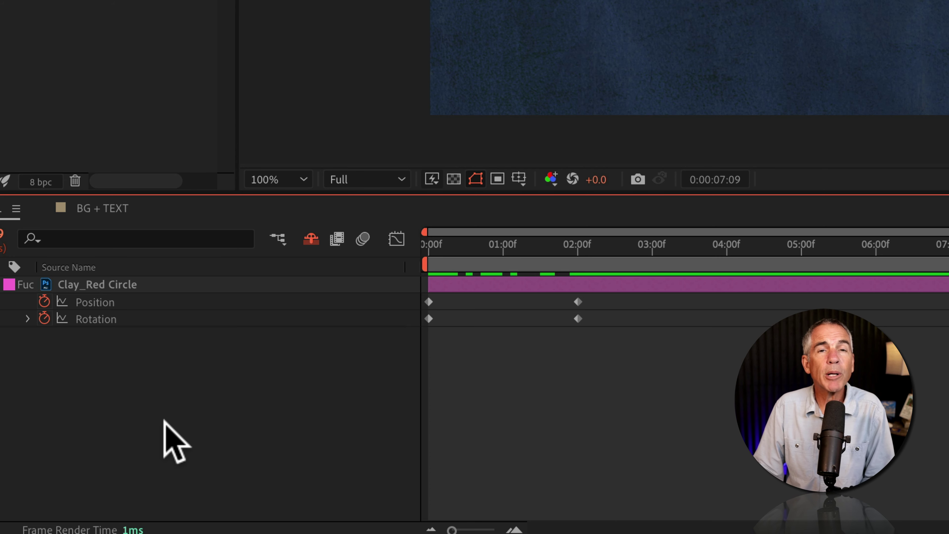
- Give the circle's Position the expression loopOut("offset"); with a closing semicolon
{"action": "key", "text": "alt"}
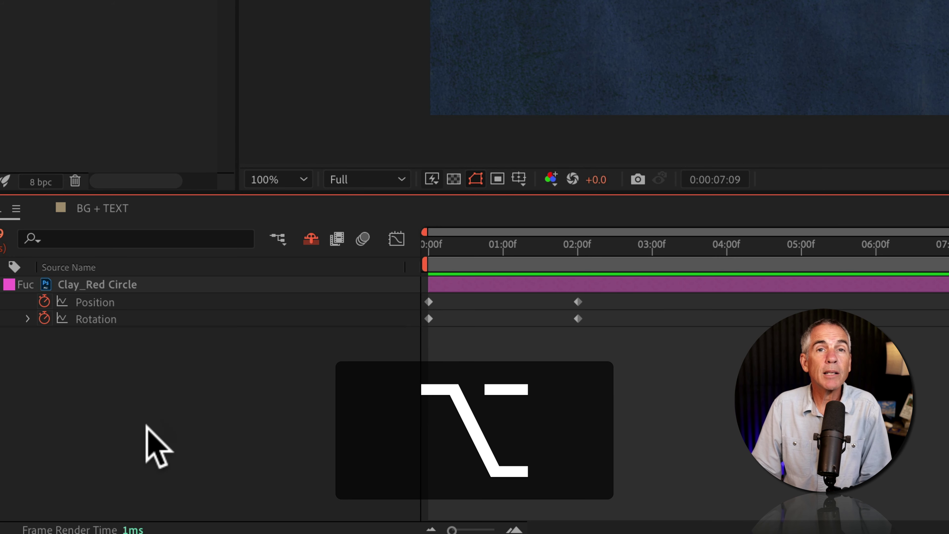
{"action": "left_click", "coordinate": [44, 301], "text": "alt"}
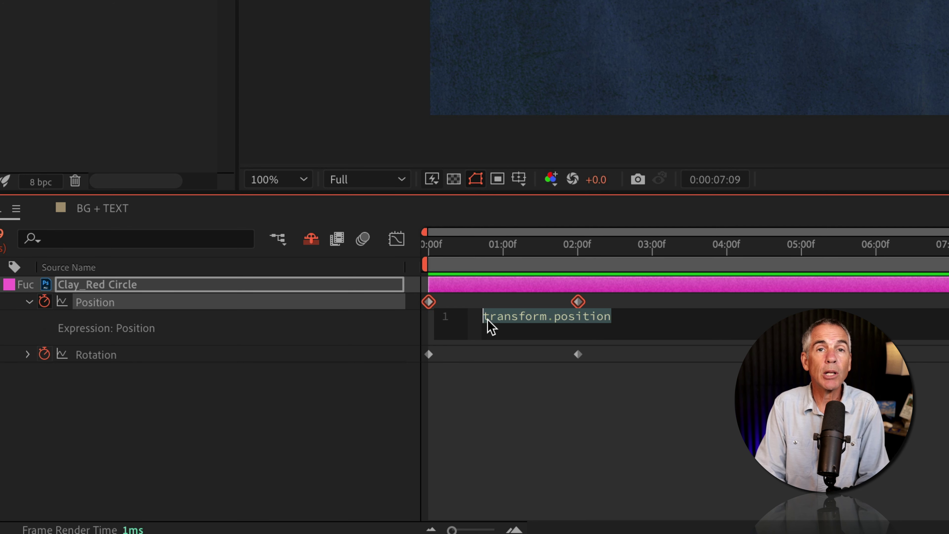
{"action": "type", "text": "loop"}
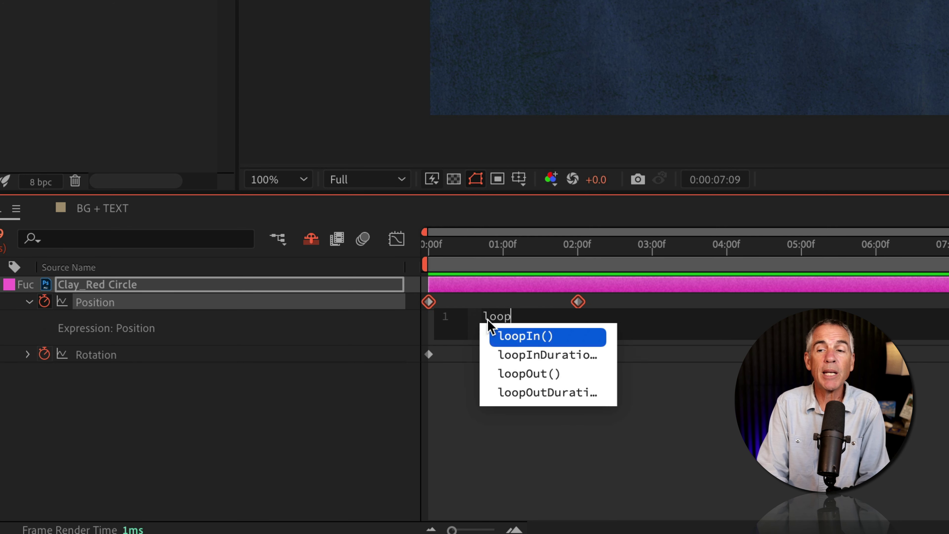
{"action": "type", "text": "Ou"}
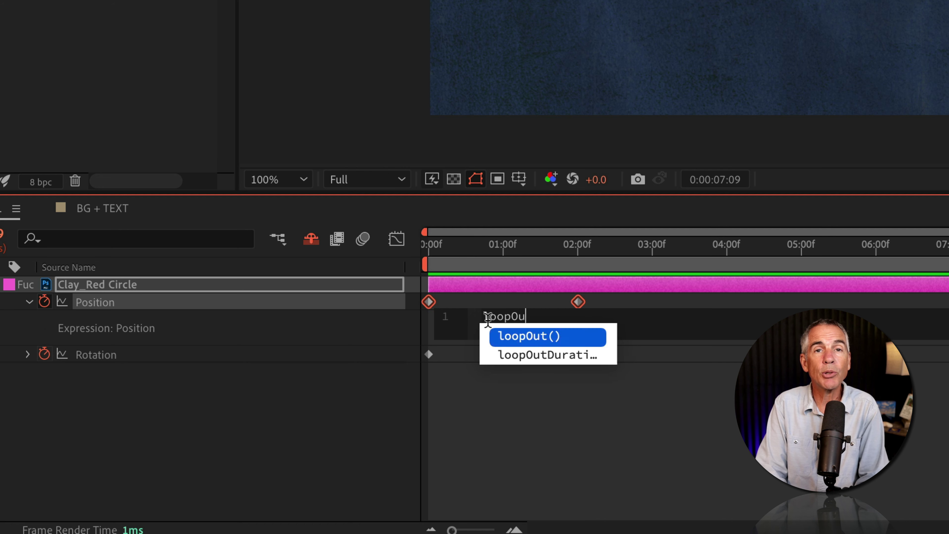
{"action": "type", "text": "t("}
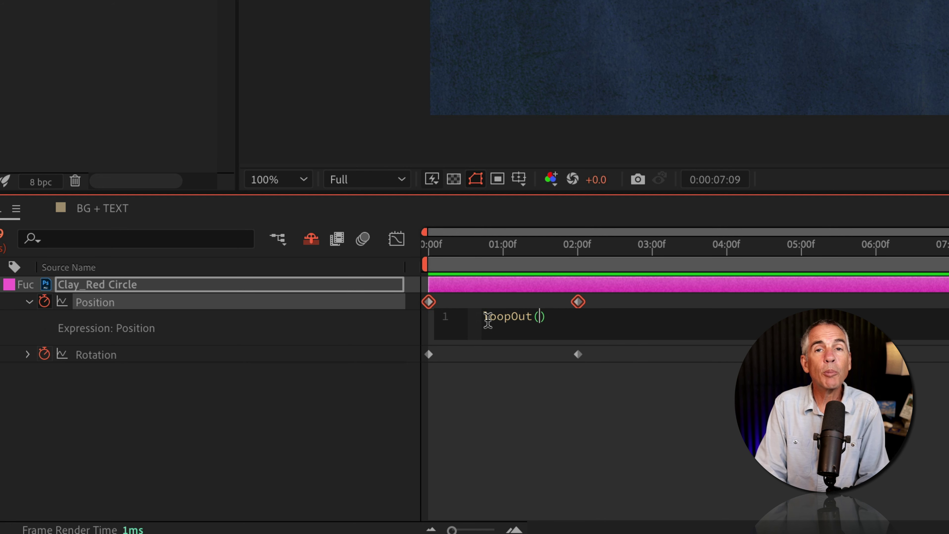
{"action": "type", "text": "\""}
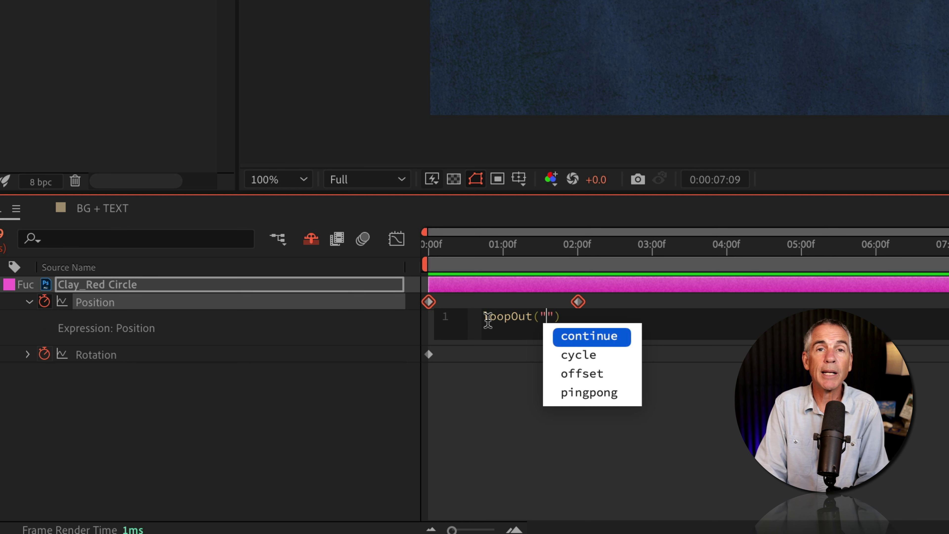
{"action": "type", "text": "offset"}
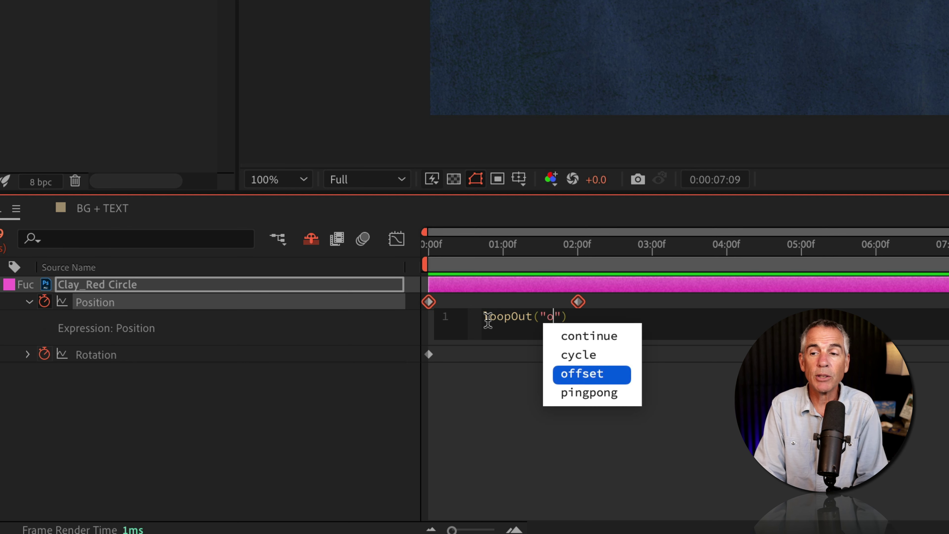
{"action": "key", "text": "Escape"}
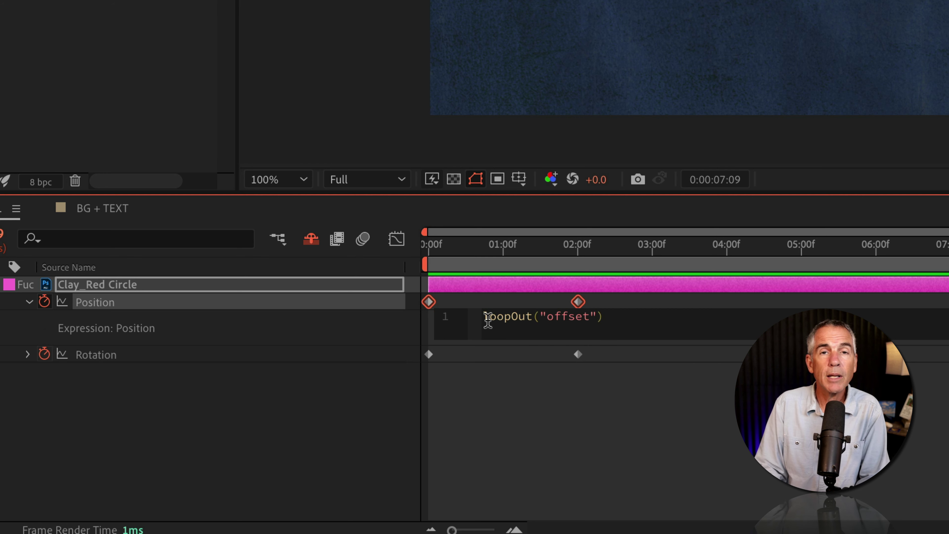
{"action": "key", "text": "Right"}
{"action": "key", "text": "Right"}
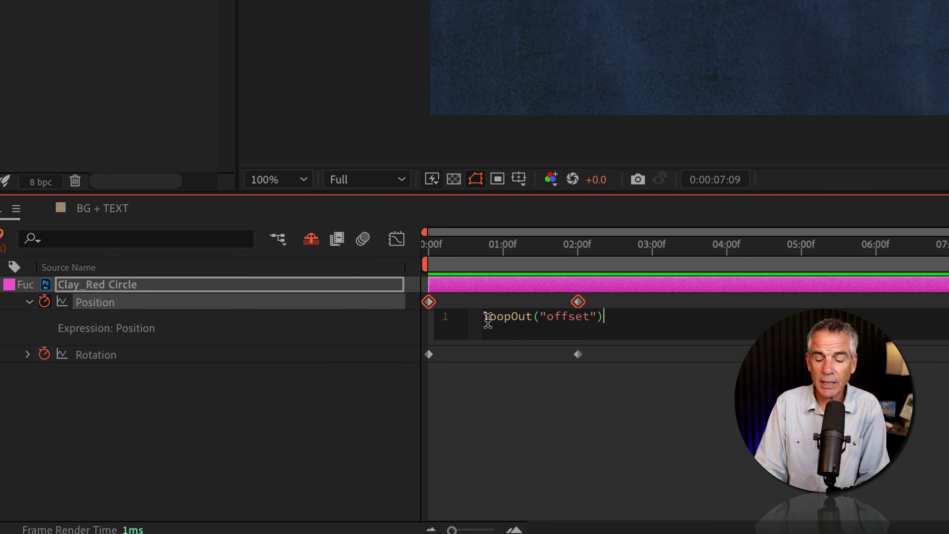
{"action": "type", "text": ";"}
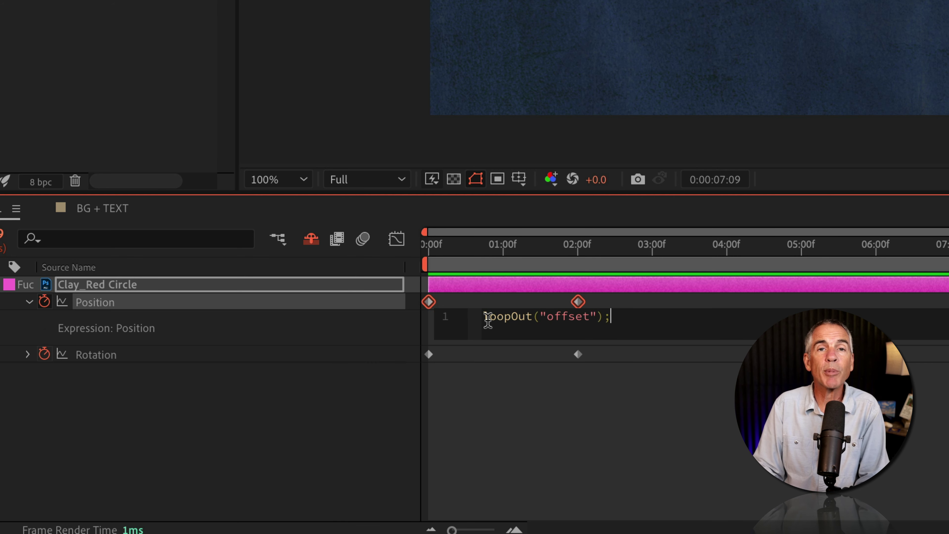
- Copy the Position expression and paste loopOut("offset"); into a new Rotation expression
{"action": "left_click_drag", "start_coordinate": [621, 314], "coordinate": [491, 315]}
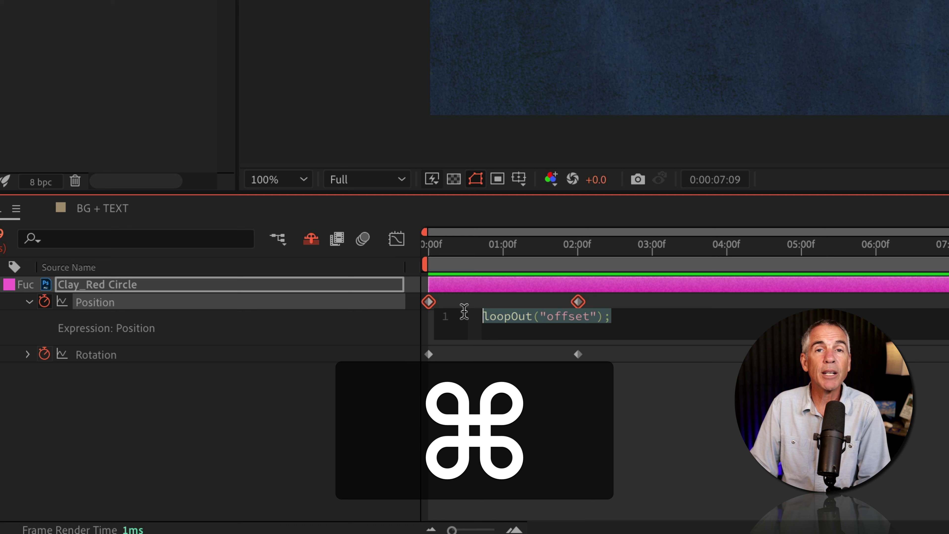
{"action": "key", "text": "super+c"}
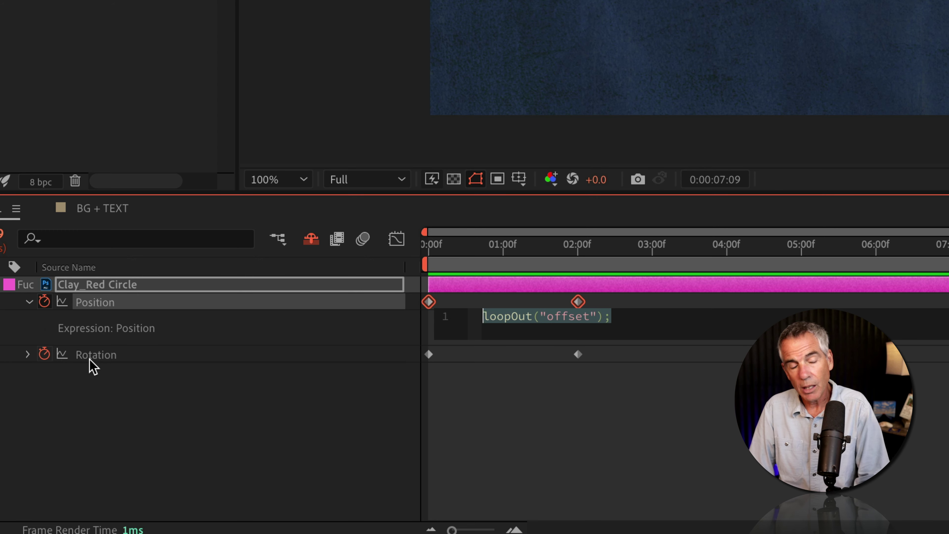
{"action": "key", "text": "alt"}
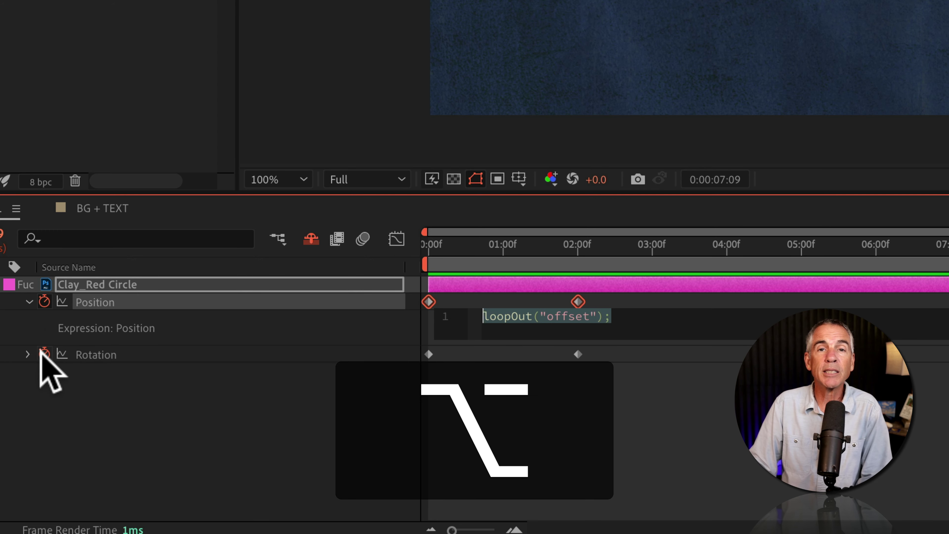
{"action": "left_click", "coordinate": [44, 354], "text": "alt"}
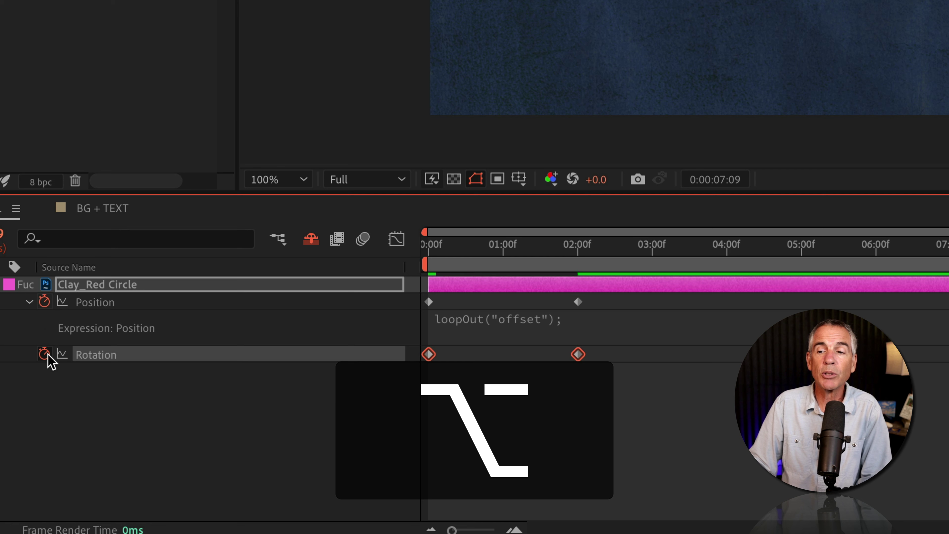
{"action": "key", "text": "super"}
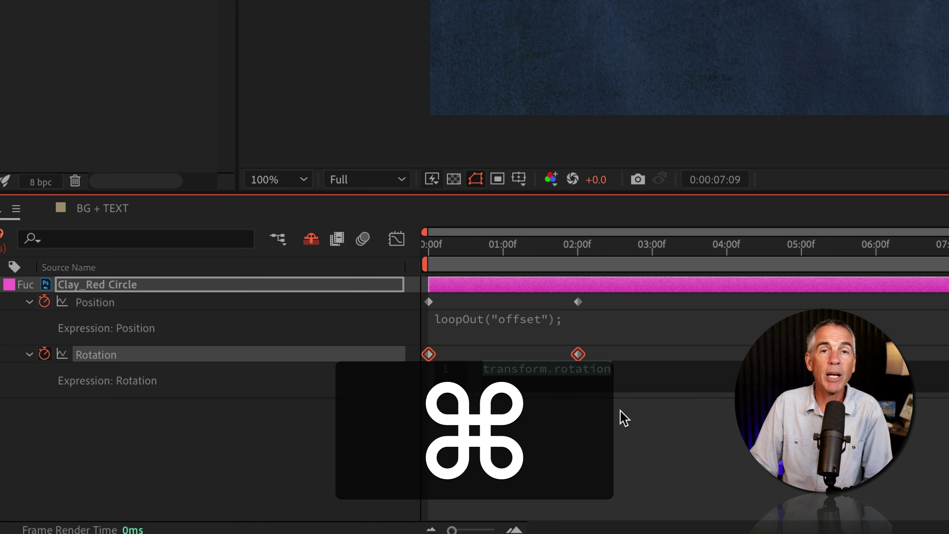
{"action": "key", "text": "super+v"}
{"action": "left_click", "coordinate": [562, 435]}
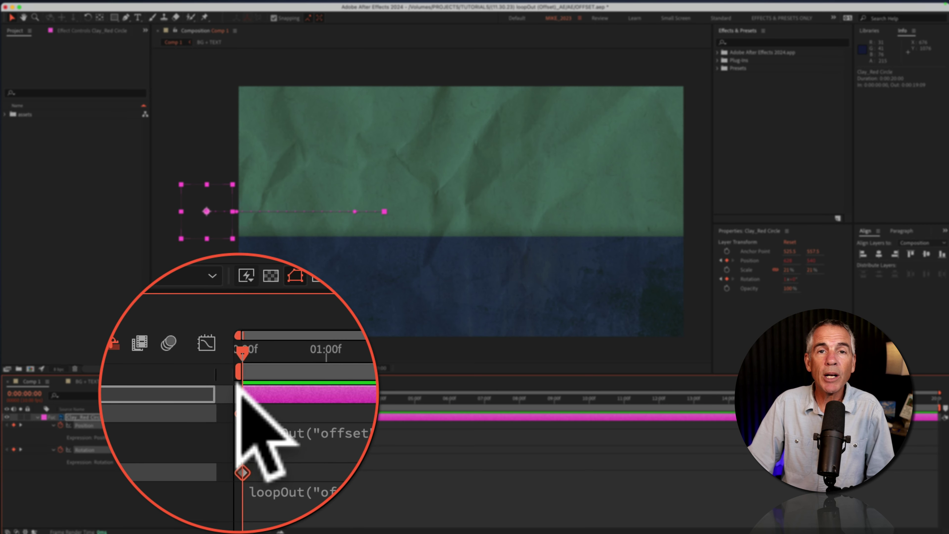
- Scrub past the 2-second keyframe toward 9 seconds, zooming out, to watch the circle keep rolling right
{"action": "left_click_drag", "start_coordinate": [427, 271], "coordinate": [508, 271]}
{"action": "left_click_drag", "start_coordinate": [277, 392], "coordinate": [309, 393]}
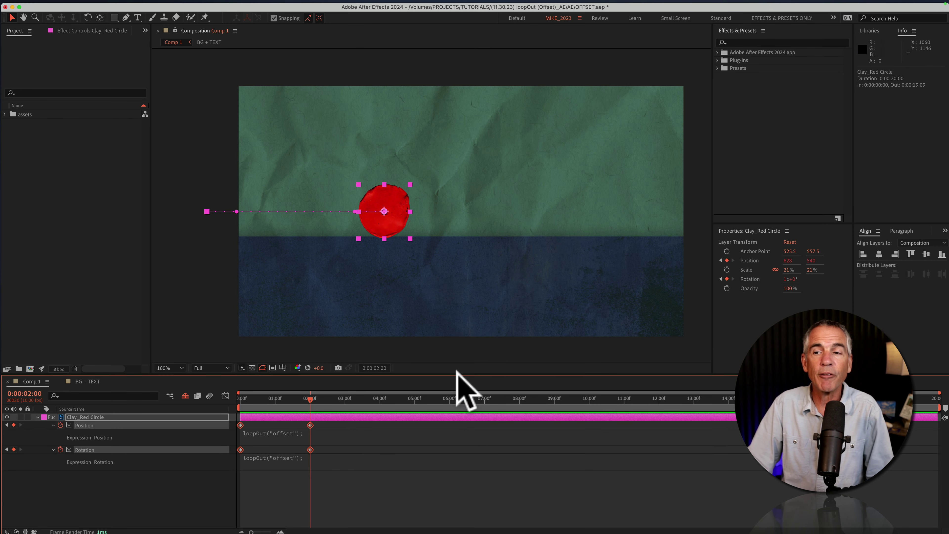
{"action": "left_click_drag", "start_coordinate": [309, 398], "coordinate": [415, 398]}
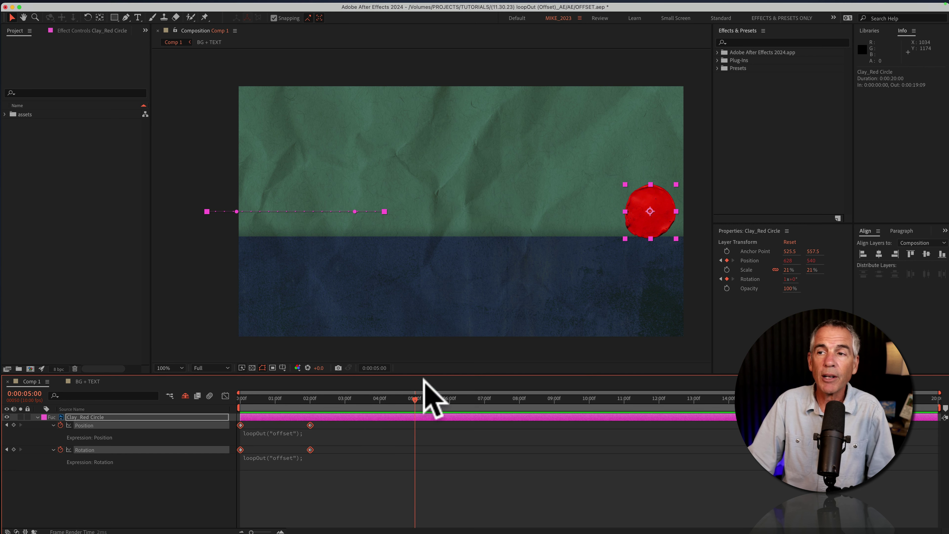
{"action": "scroll", "coordinate": [441, 301], "scroll_direction": "down", "scroll_amount": 4}
{"action": "scroll", "coordinate": [433, 291], "scroll_direction": "down", "scroll_amount": 1}
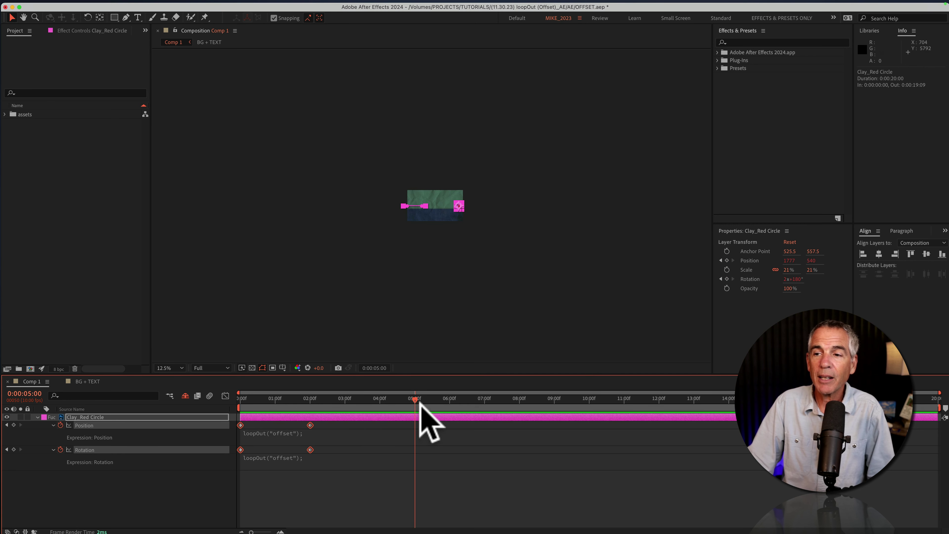
{"action": "left_click_drag", "start_coordinate": [490, 410], "coordinate": [663, 424]}
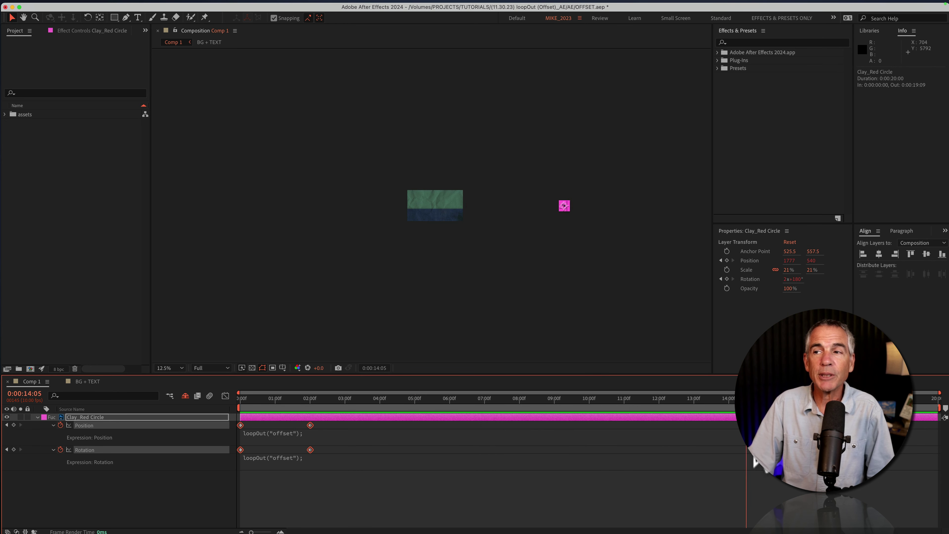